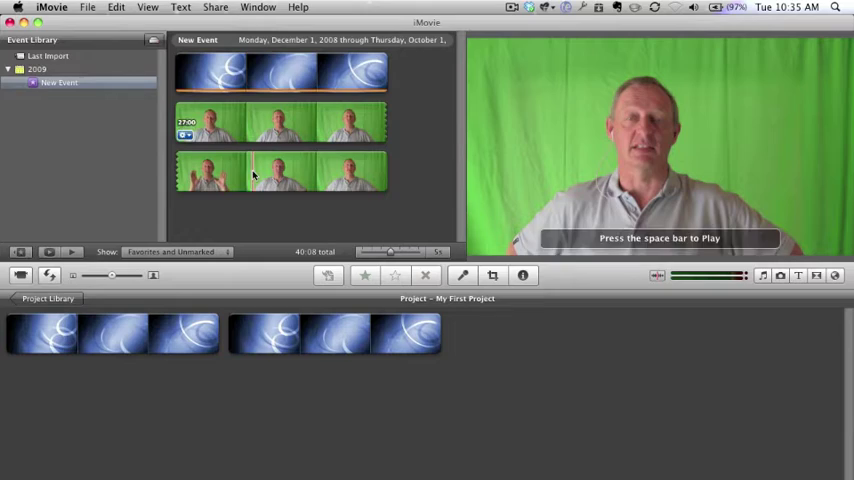
Turn on Show Advanced Tools in iMovie Preferences and close the window
{"action": "left_click", "coordinate": [53, 8]}
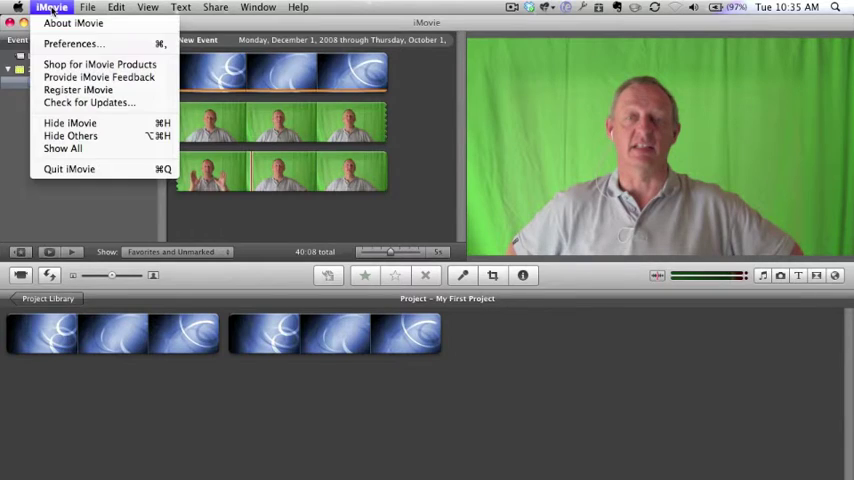
{"action": "left_click", "coordinate": [66, 44]}
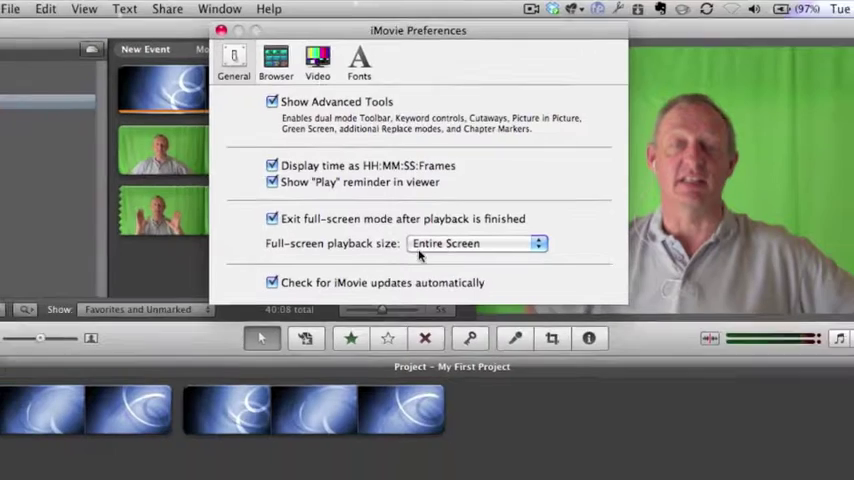
{"action": "left_click", "coordinate": [259, 26]}
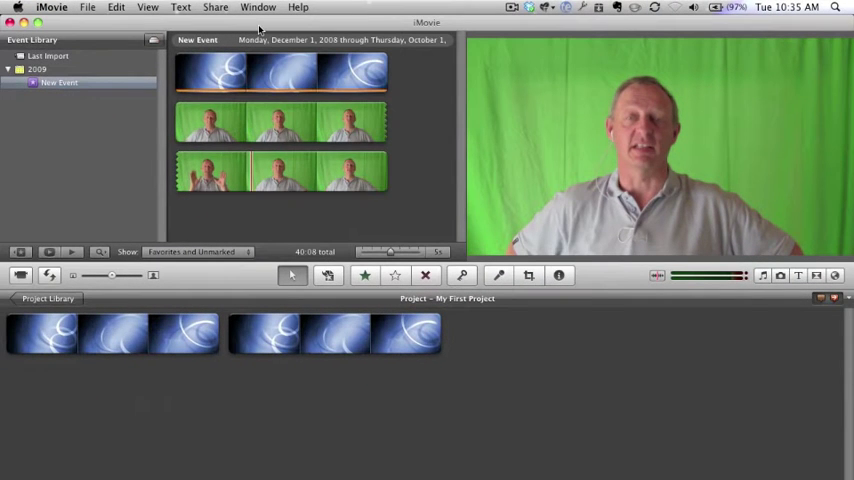
Preview the blue swirl background, then select the entire first green-screen presenter clip
{"action": "left_click", "coordinate": [170, 333]}
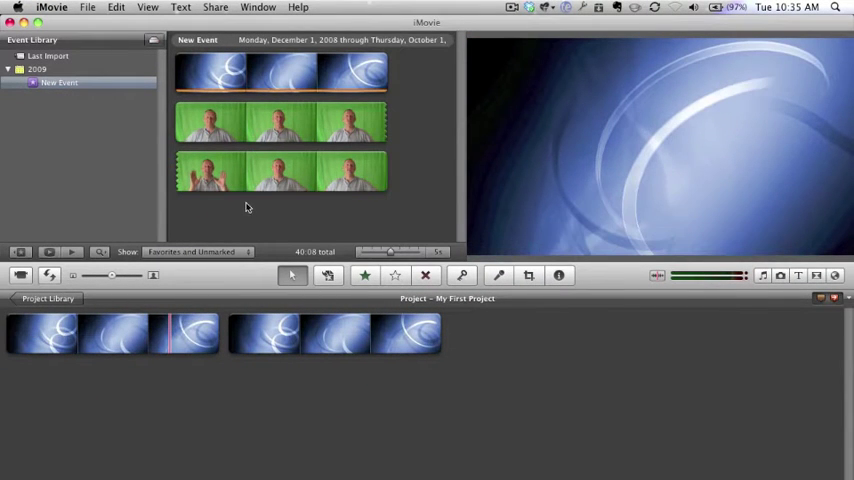
{"action": "double_click", "coordinate": [220, 137]}
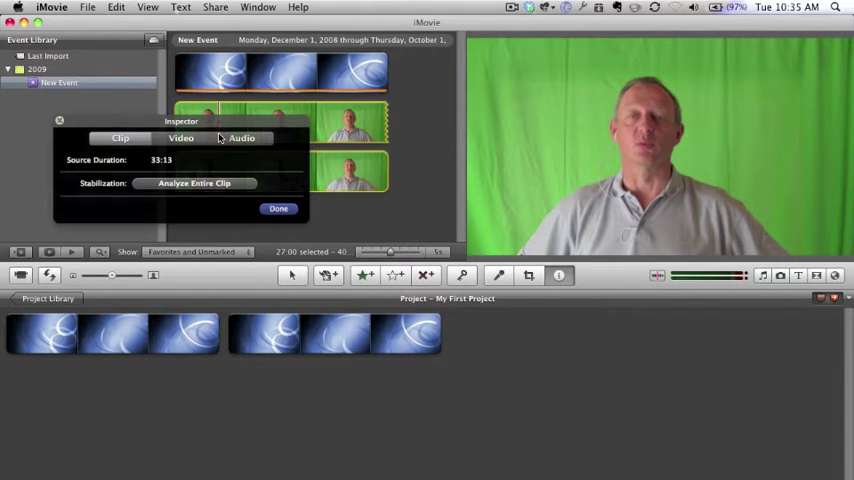
{"action": "left_click", "coordinate": [276, 209]}
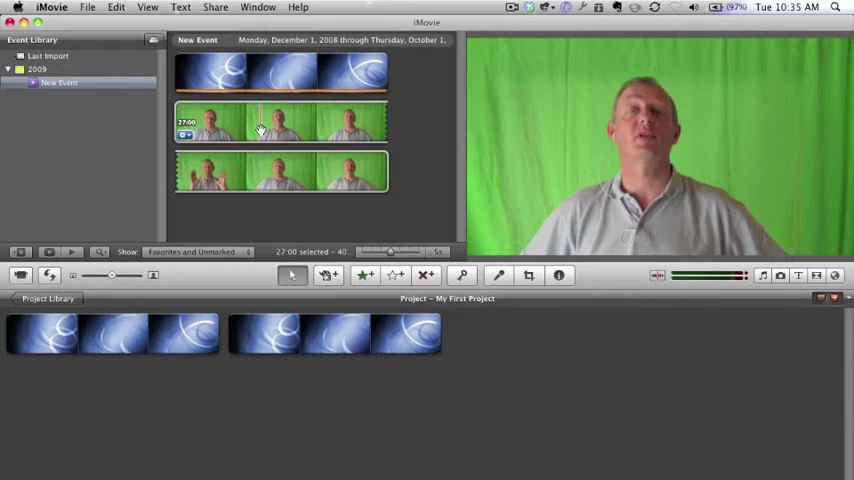
Drag the green-screen presenter clip onto the first blue swirl background clip
{"action": "mouse_move", "coordinate": [260, 130]}
{"action": "left_mouse_down"}
{"action": "mouse_move", "coordinate": [203, 250]}
{"action": "mouse_move", "coordinate": [156, 313]}
{"action": "left_mouse_up"}
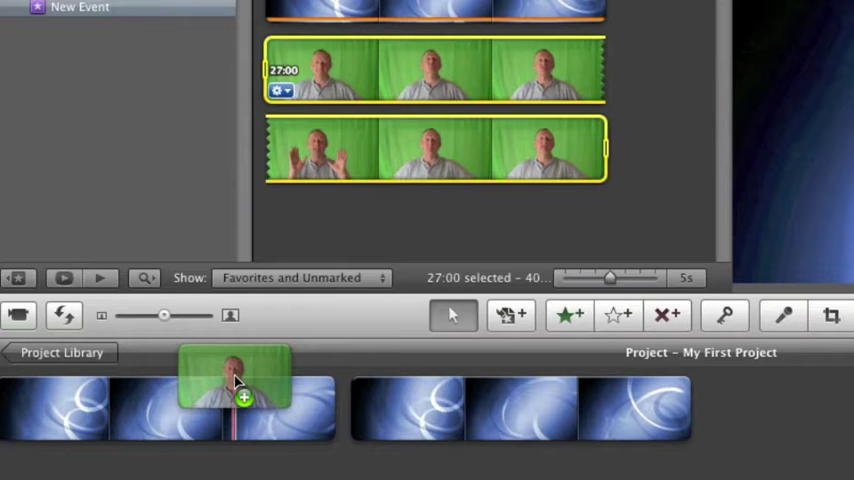
{"action": "left_click_drag", "start_coordinate": [236, 381], "coordinate": [237, 384]}
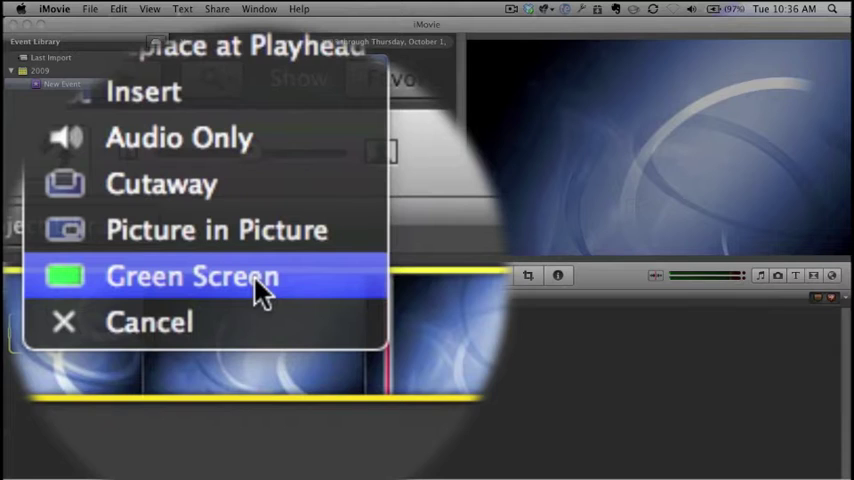
Apply Green Screen, move the presenter clip to the project start, and preview playback
{"action": "left_click", "coordinate": [117, 316]}
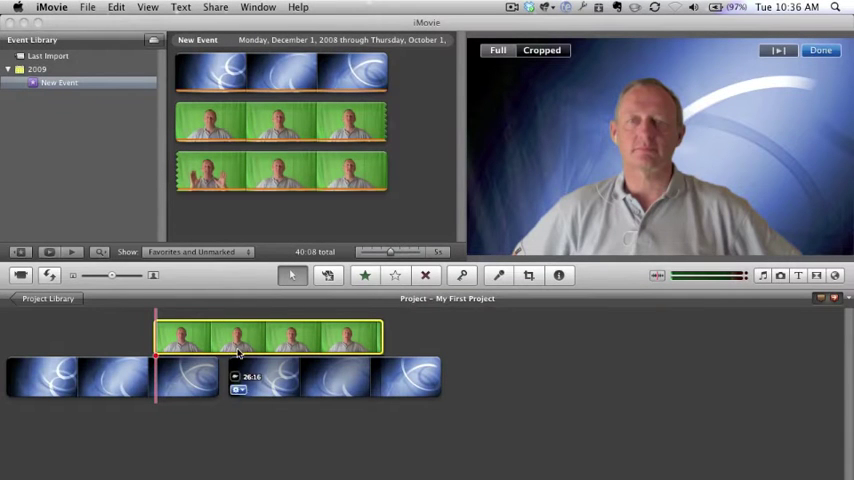
{"action": "key", "text": "space"}
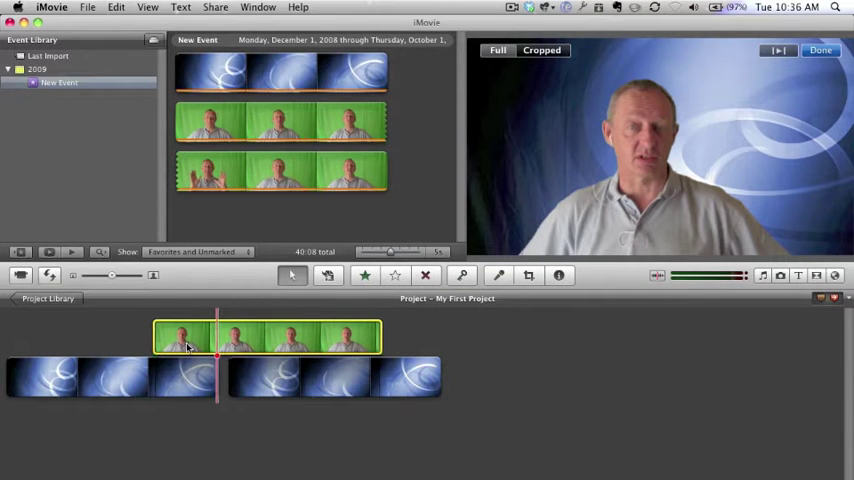
{"action": "left_click_drag", "start_coordinate": [189, 347], "coordinate": [9, 336]}
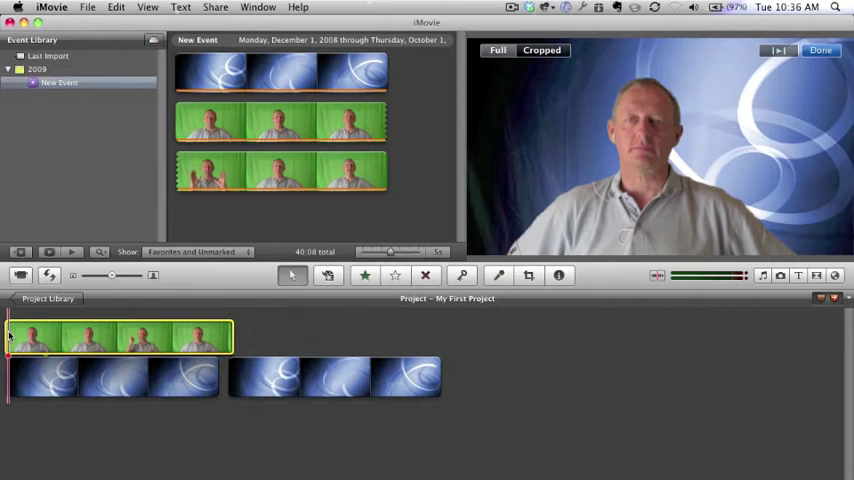
{"action": "key", "text": "space"}
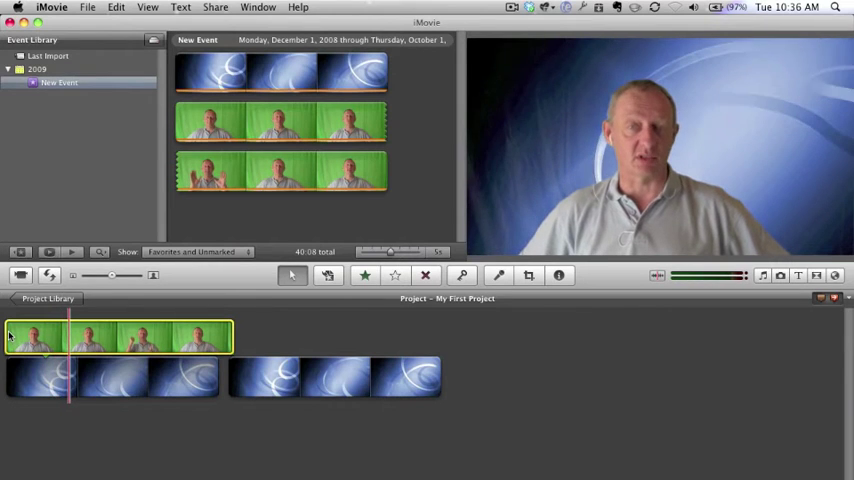
{"action": "key", "text": "c"}
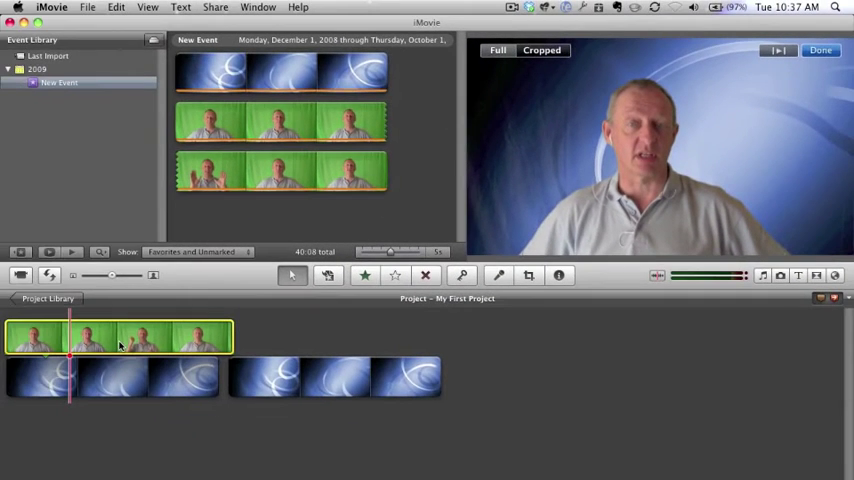
Set the presenter clip's Video Adjustments to brightness -7% and exposure 92%
{"action": "right_click", "coordinate": [46, 340]}
{"action": "left_click", "coordinate": [42, 340]}
{"action": "left_click", "coordinate": [15, 345]}
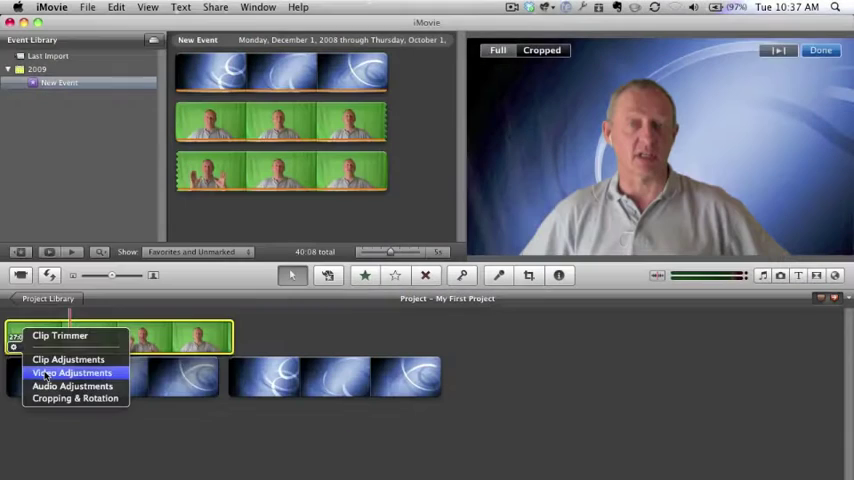
{"action": "left_click", "coordinate": [44, 373]}
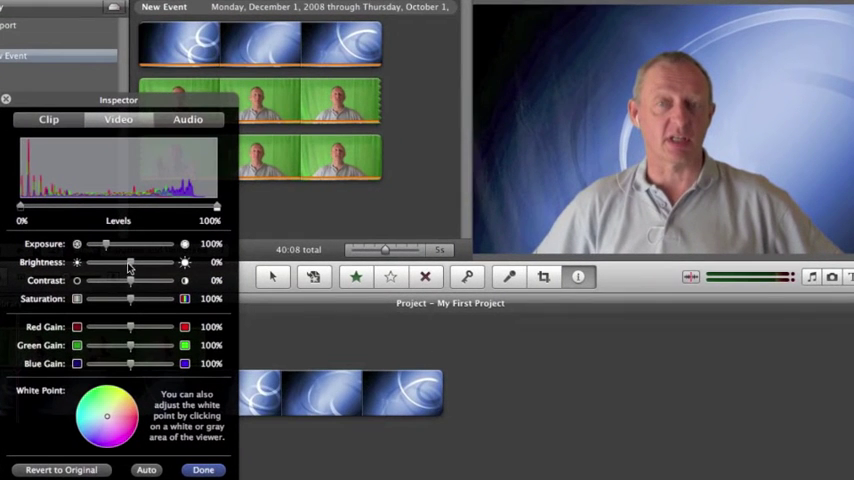
{"action": "left_click_drag", "start_coordinate": [129, 266], "coordinate": [126, 266]}
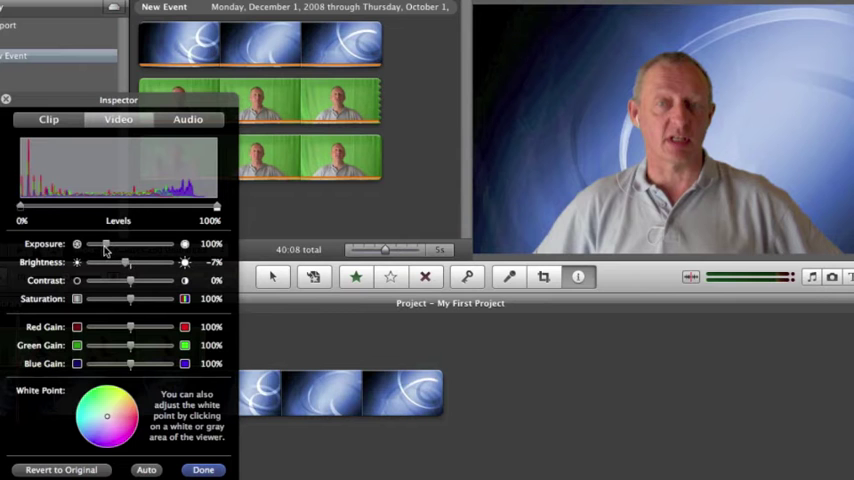
{"action": "left_click_drag", "start_coordinate": [105, 250], "coordinate": [104, 251]}
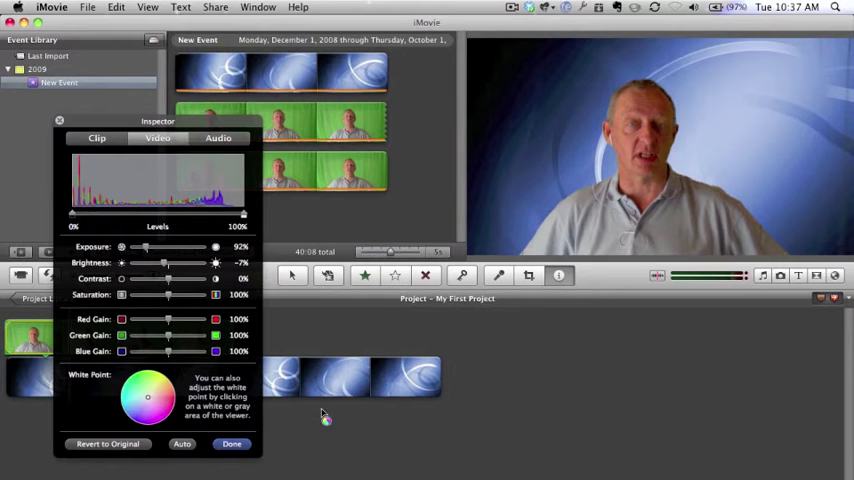
{"action": "left_click", "coordinate": [233, 444]}
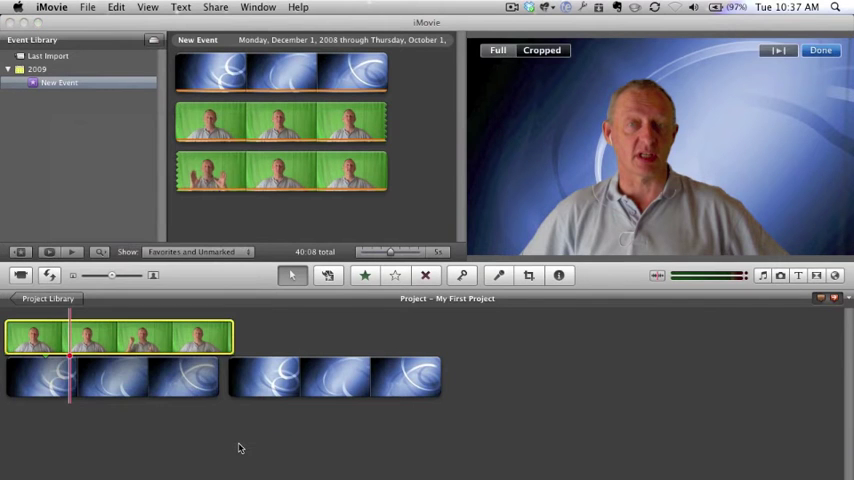